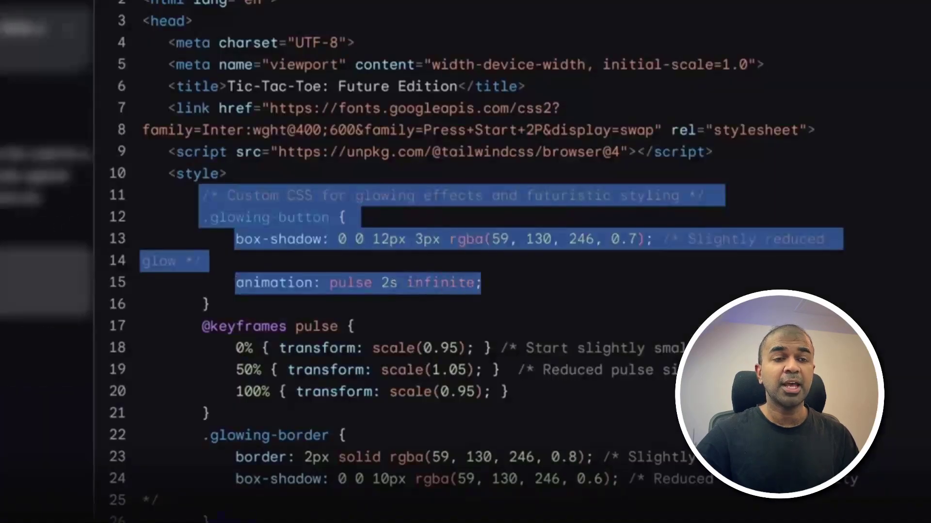
# Step: Ask Gemini to explain the selected CSS, then place X's bottom-left and top-right in Tic-Tac-Toe
pyautogui.click(239, 344)
pyautogui.write('explain')
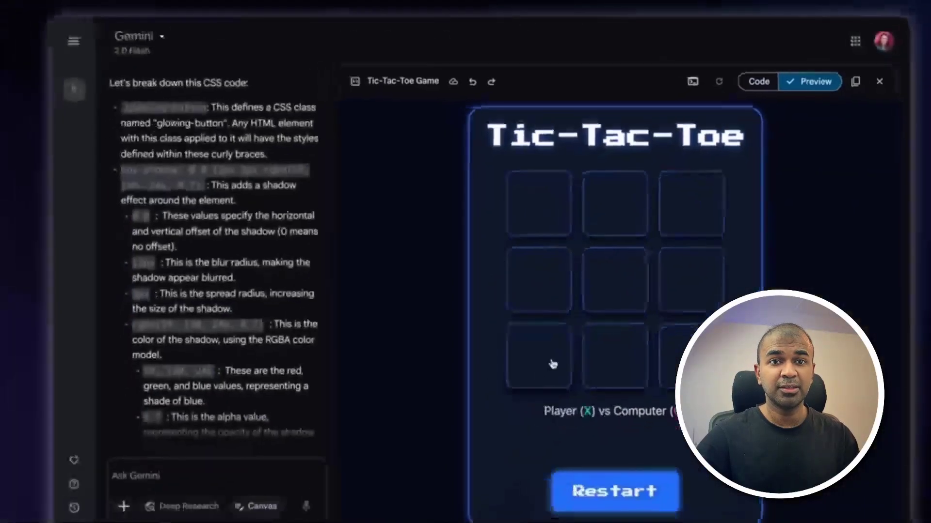
pyautogui.click(551, 364)
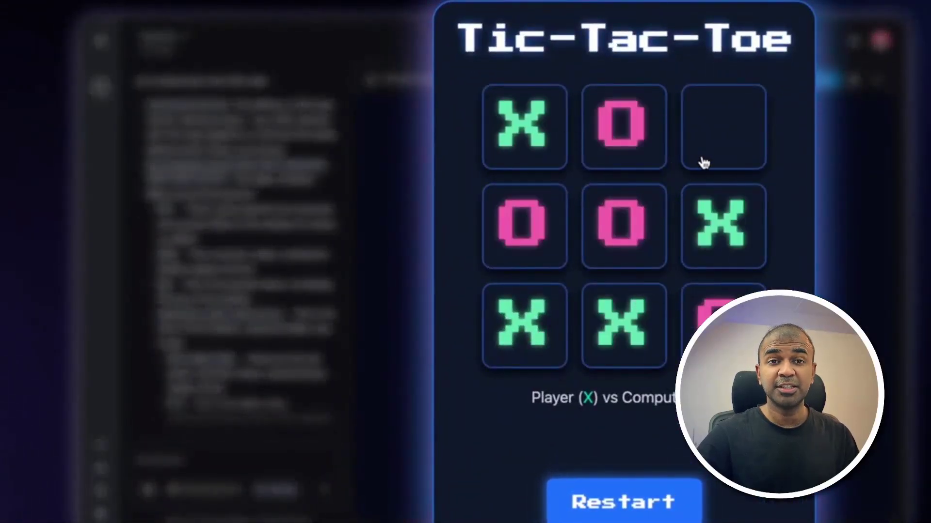
pyautogui.click(705, 162)
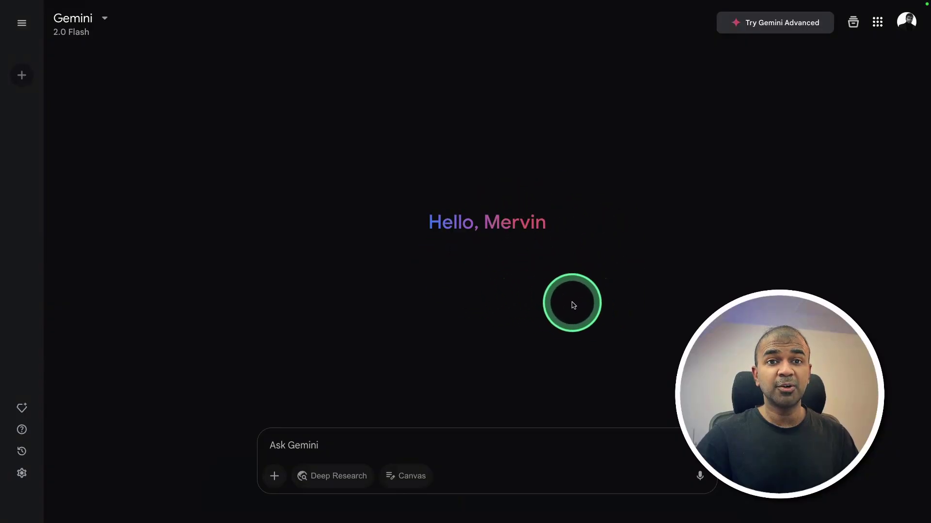
# Step: Enter the prompt 'Write a essay about AI and the Future' with Canvas turned on
pyautogui.click(78, 29)
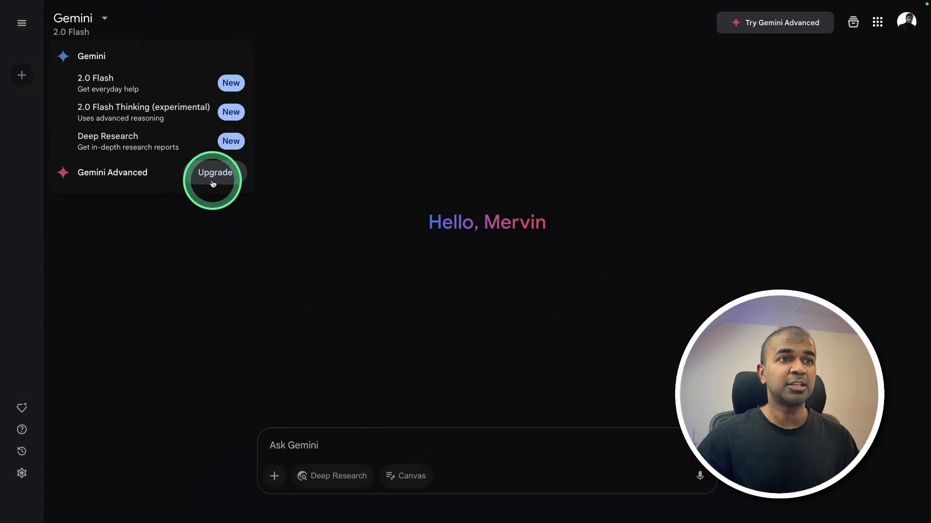
pyautogui.click(308, 303)
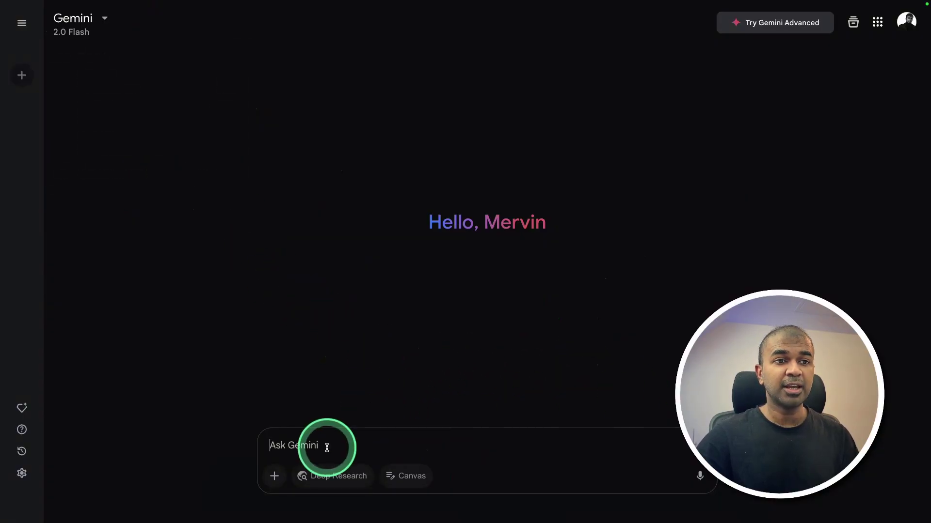
pyautogui.write('Write a essay about')
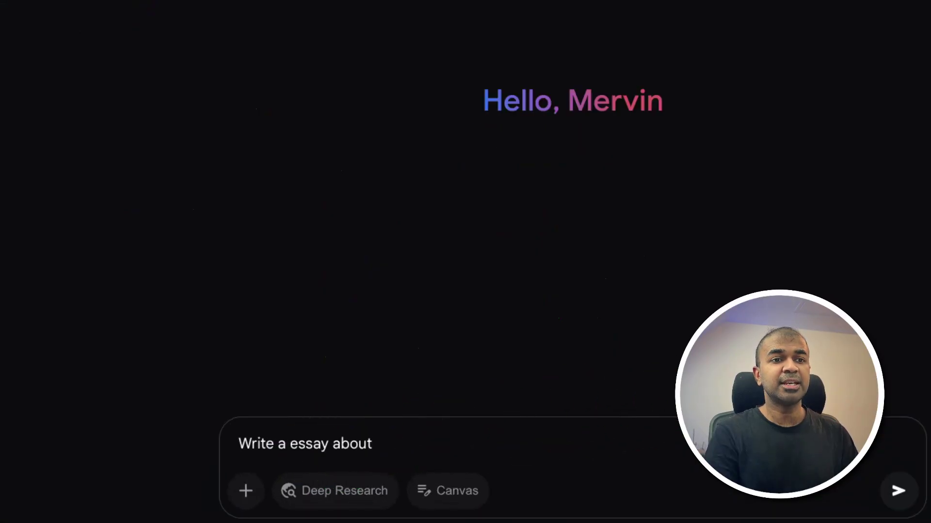
pyautogui.write(' AI and the Fut')
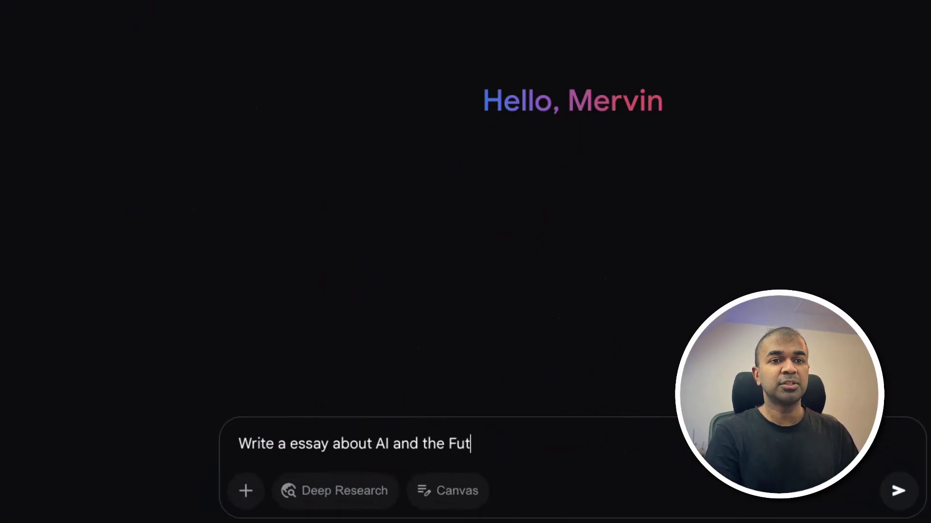
pyautogui.write('ure')
pyautogui.click(458, 495)
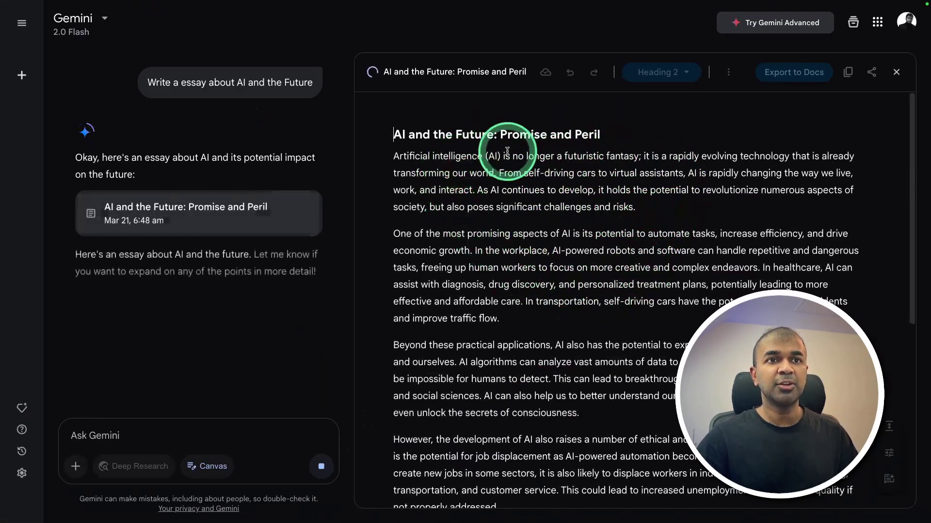
# Step: Select the essay's second paragraph and ask Gemini to 'Expand this with points'
pyautogui.scroll(-5, 666, 236)
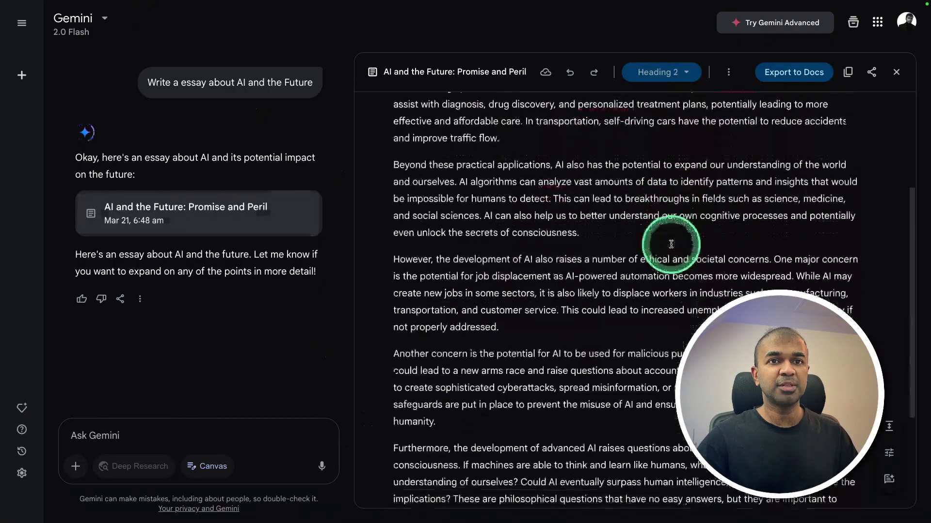
pyautogui.scroll(5, 588, 214)
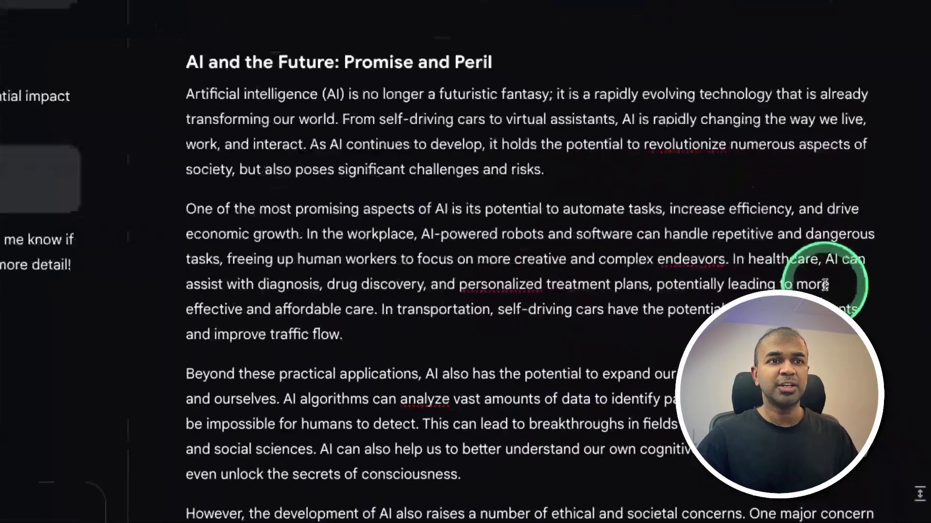
pyautogui.moveTo(324, 337); pyautogui.dragTo(160, 205)
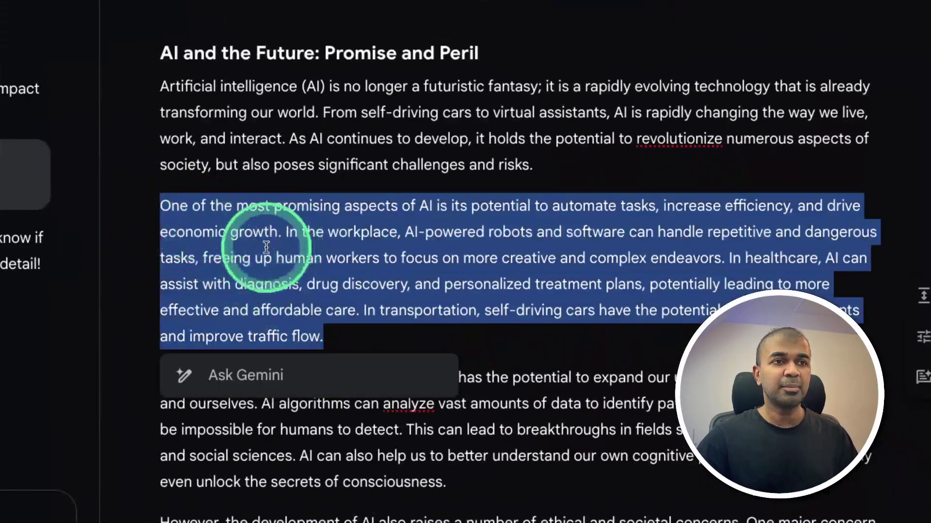
pyautogui.click(401, 368)
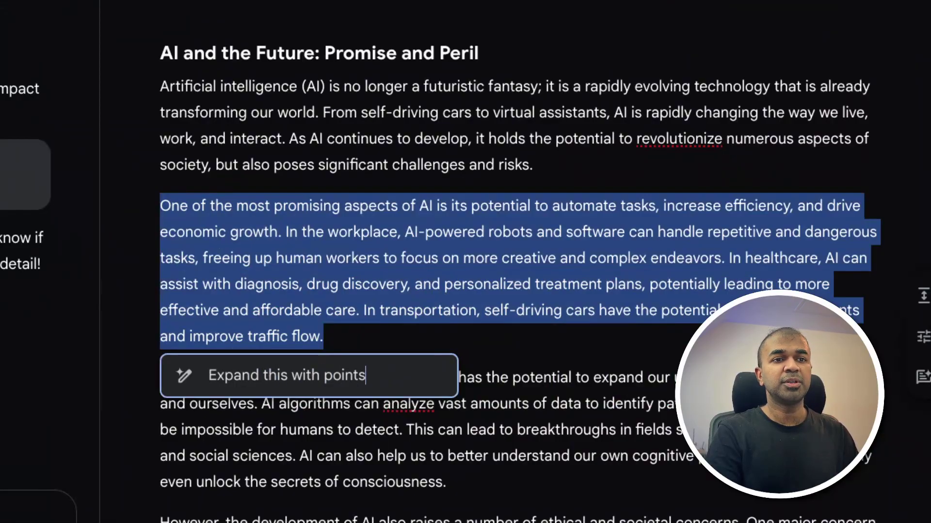
pyautogui.write('Expand this with points')
pyautogui.press('Return')
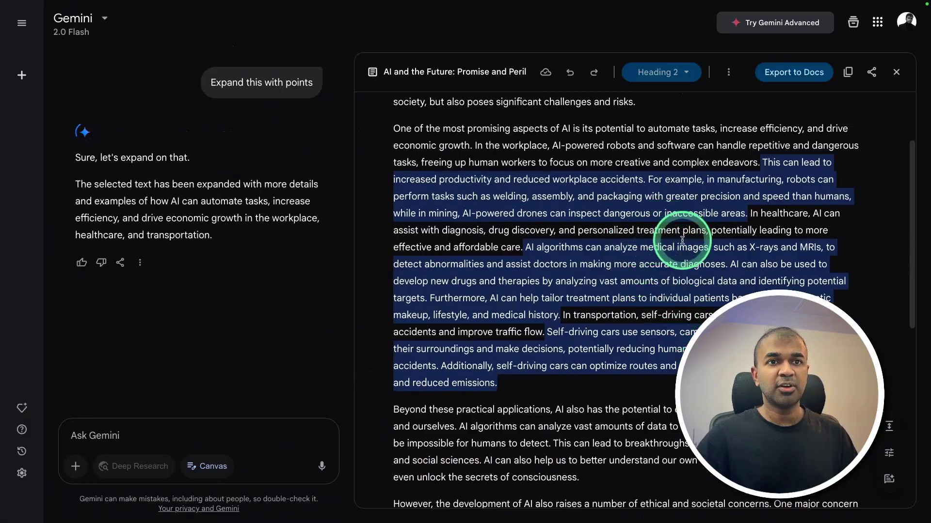
pyautogui.scroll(1, 682, 240)
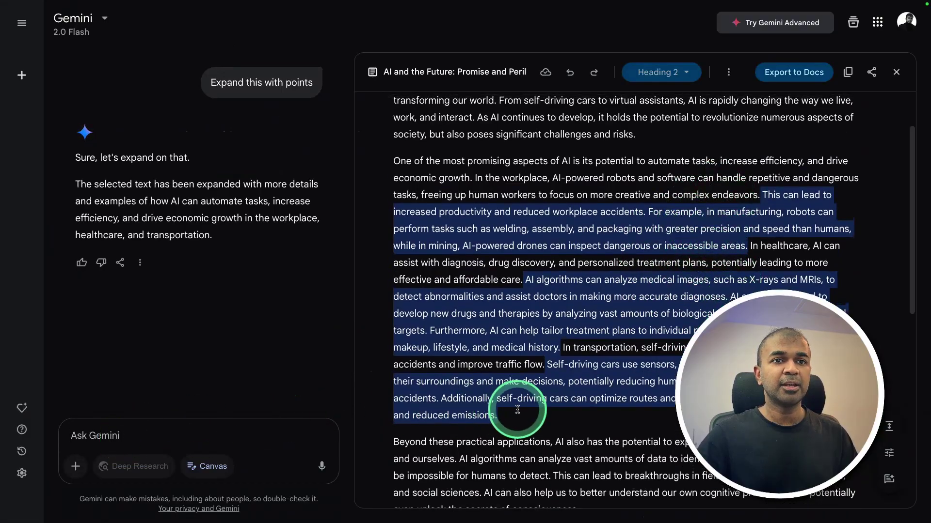
# Step: Select the expanded paragraph and request 'Make it with tables and bullet points'
pyautogui.tripleClick(518, 410)
pyautogui.write('Make it with table')
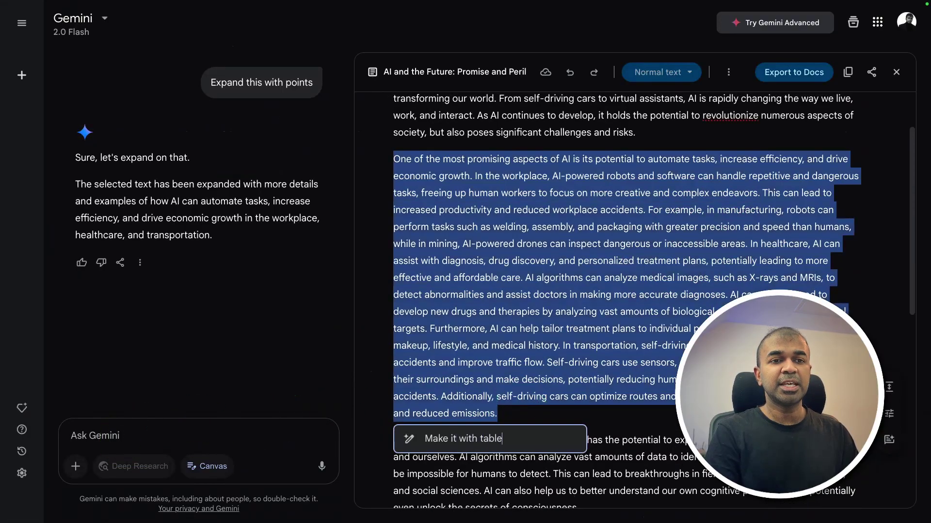
pyautogui.write('s and bullet points')
pyautogui.press('Return')
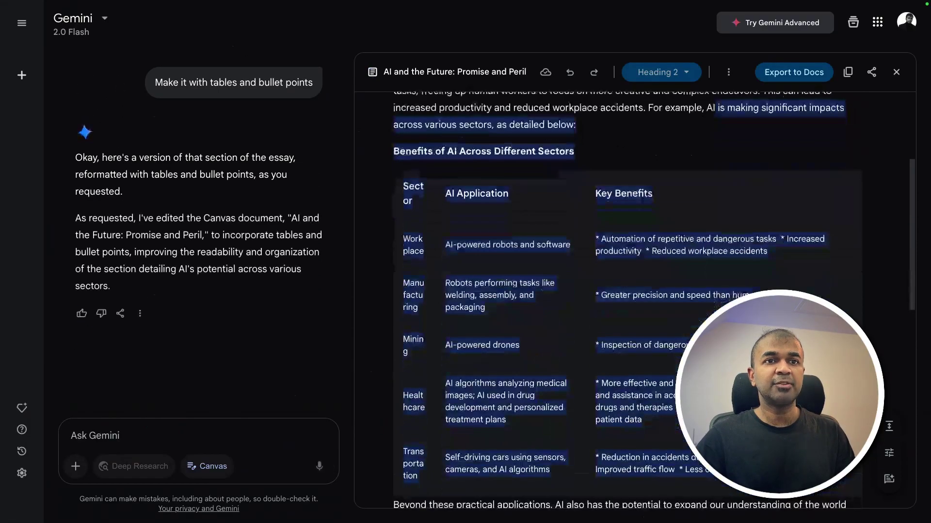
pyautogui.click(568, 163)
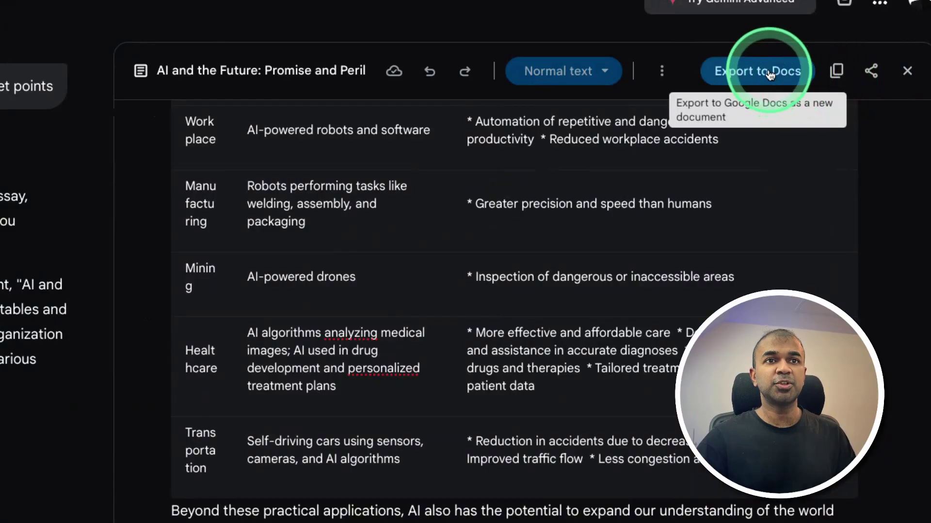
# Step: Insert a 'Sub heading' line after 'risks.' in the introduction and style it Heading 2
pyautogui.click(594, 73)
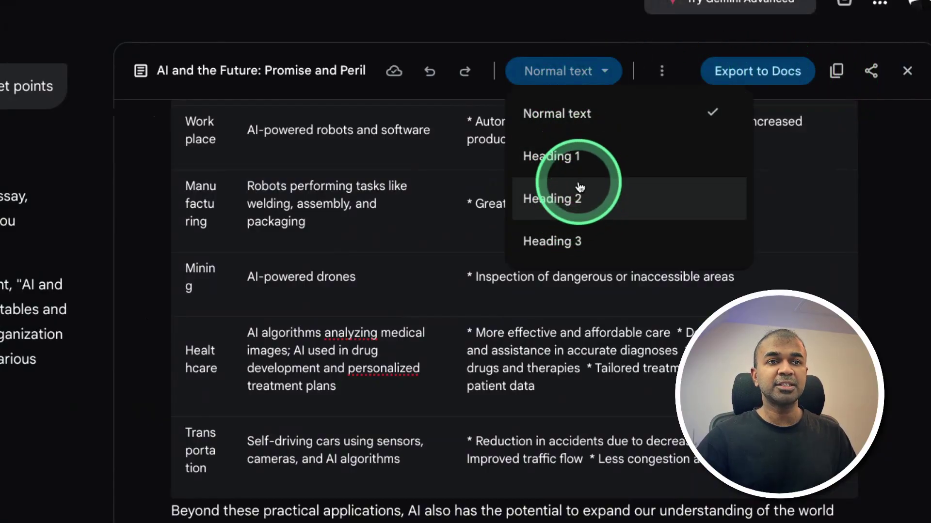
pyautogui.click(376, 312)
pyautogui.scroll(8, 339, 291)
pyautogui.click(526, 268)
pyautogui.press('Return')
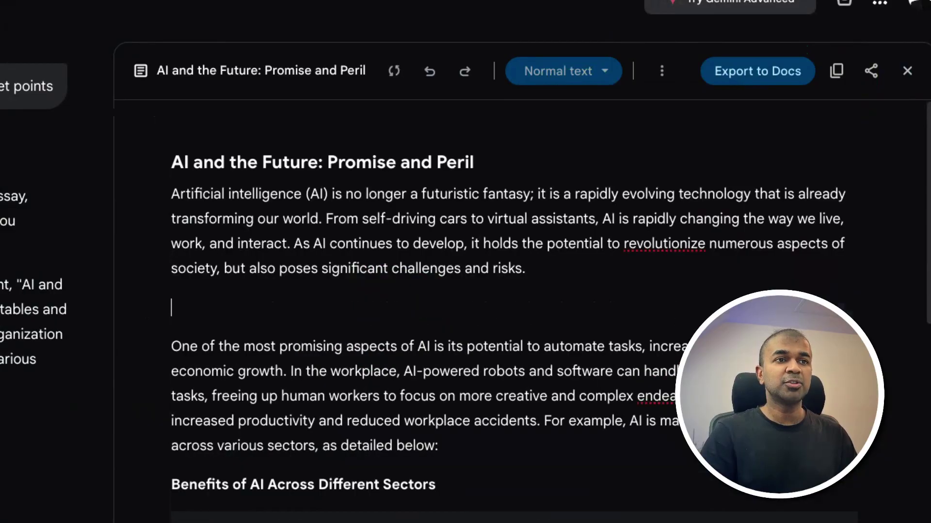
pyautogui.hotkey('shift', 'Home')
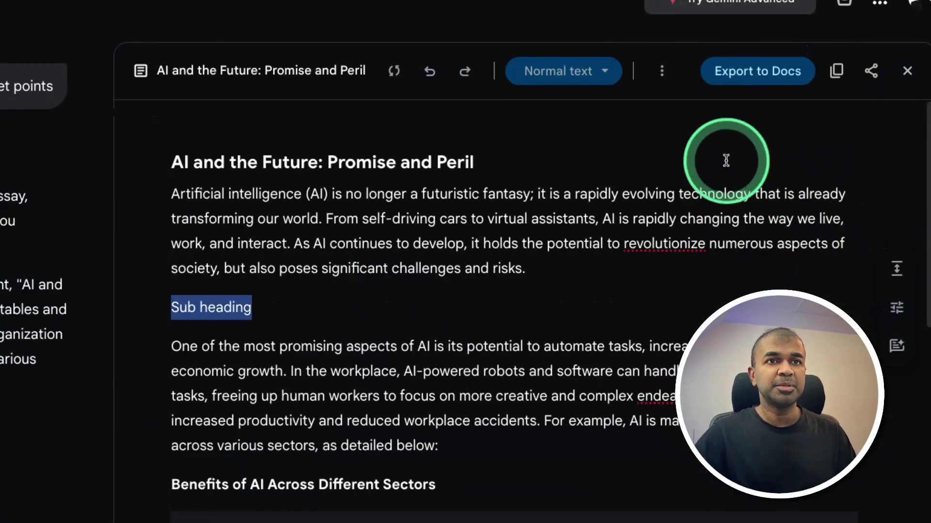
pyautogui.click(594, 77)
pyautogui.click(570, 191)
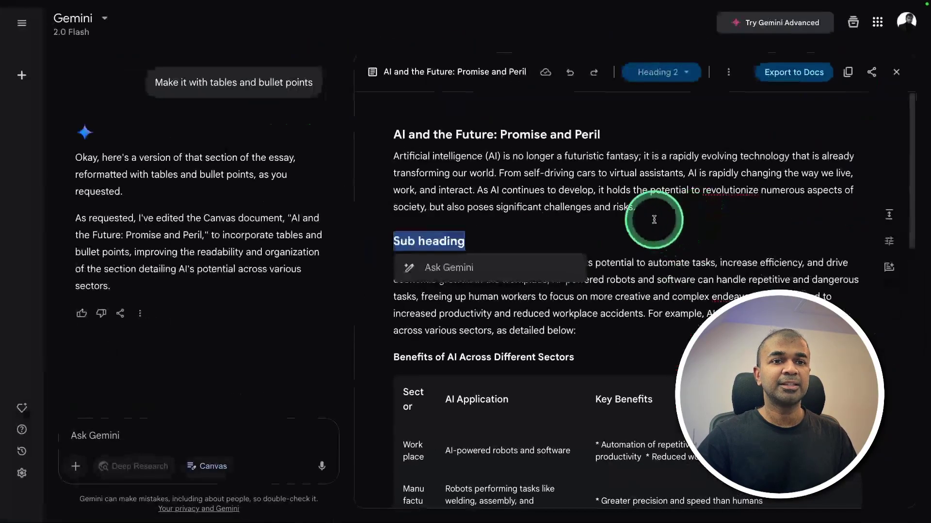
pyautogui.scroll(-5, 548, 300)
pyautogui.scroll(-4, 645, 241)
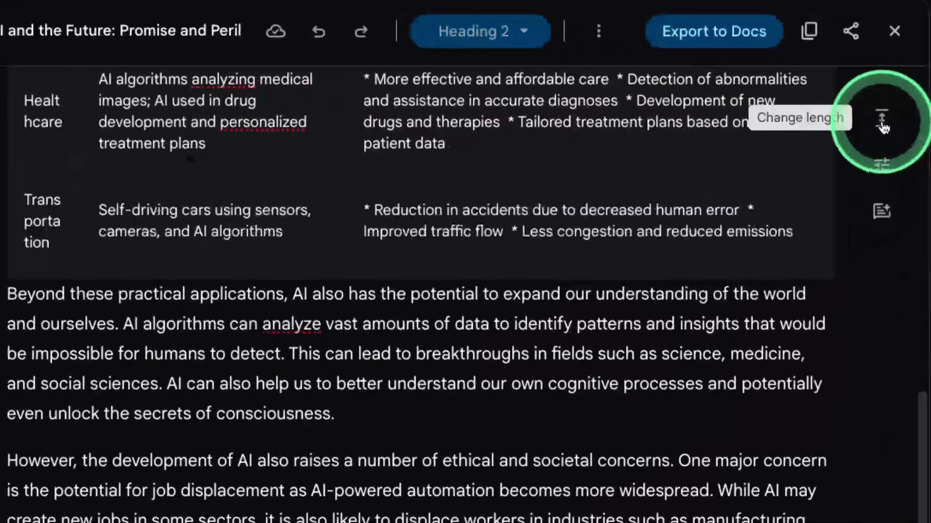
# Step: Lengthen the whole essay to the Long setting with the Change length slider
pyautogui.click(889, 122)
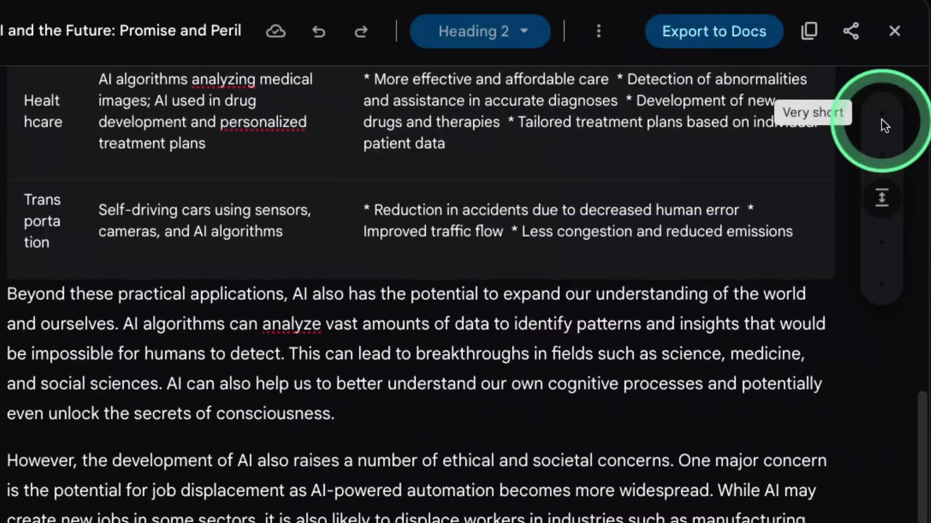
pyautogui.moveTo(881, 118); pyautogui.dragTo(889, 280)
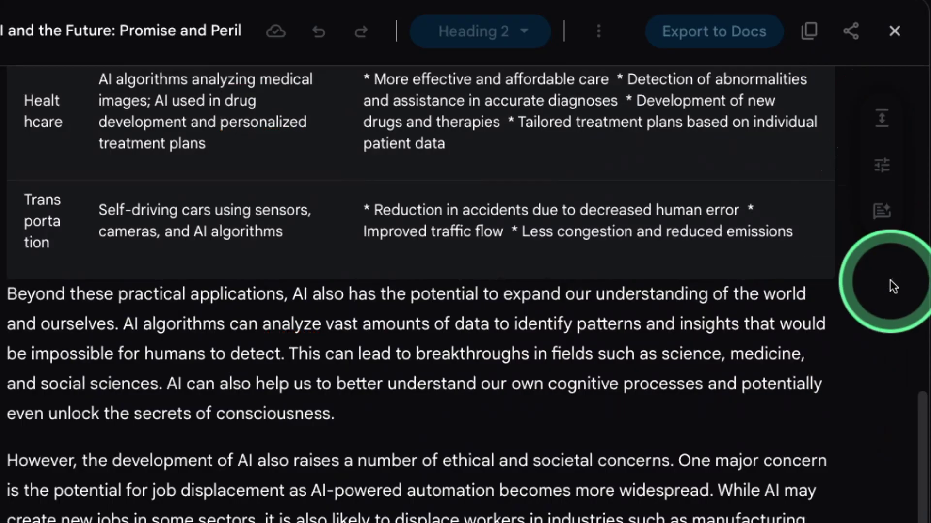
pyautogui.scroll(-5, 775, 227)
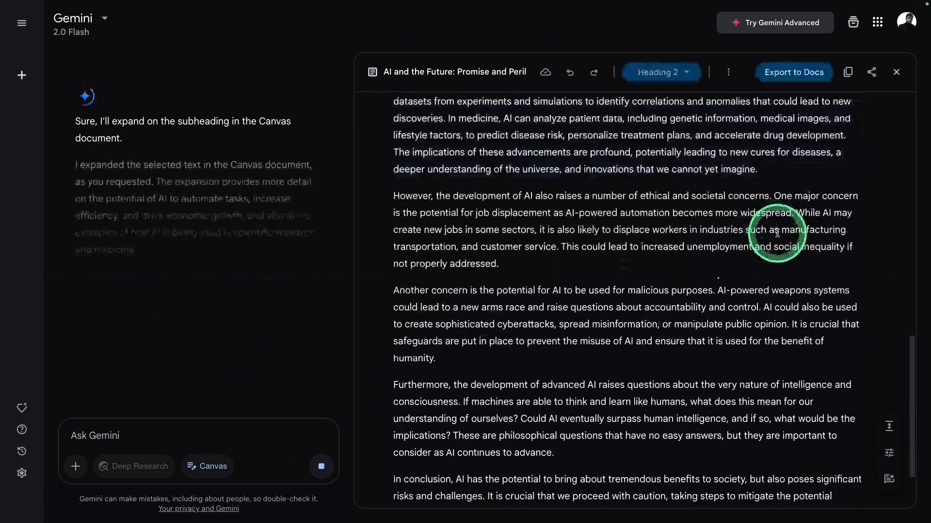
# Step: Set the essay's tone to Formal using the Change tone tool
pyautogui.scroll(10, 783, 235)
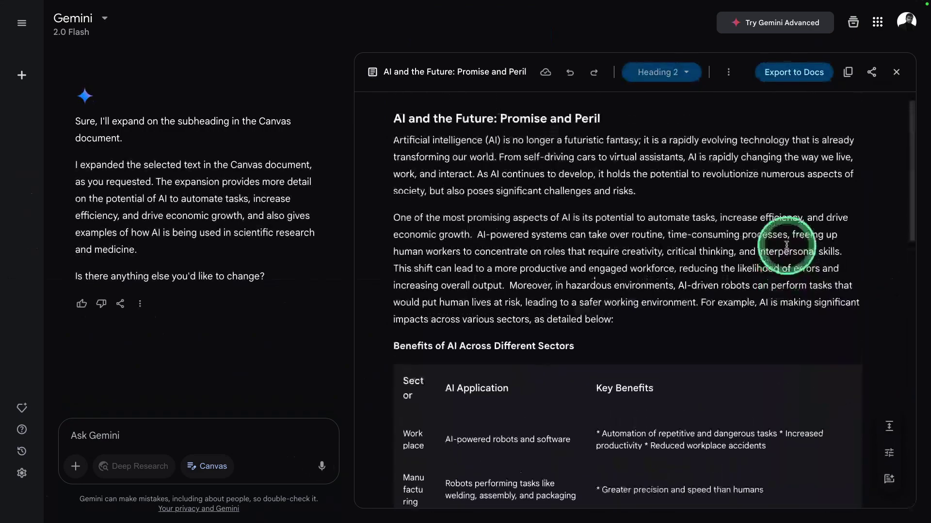
pyautogui.scroll(-3, 787, 244)
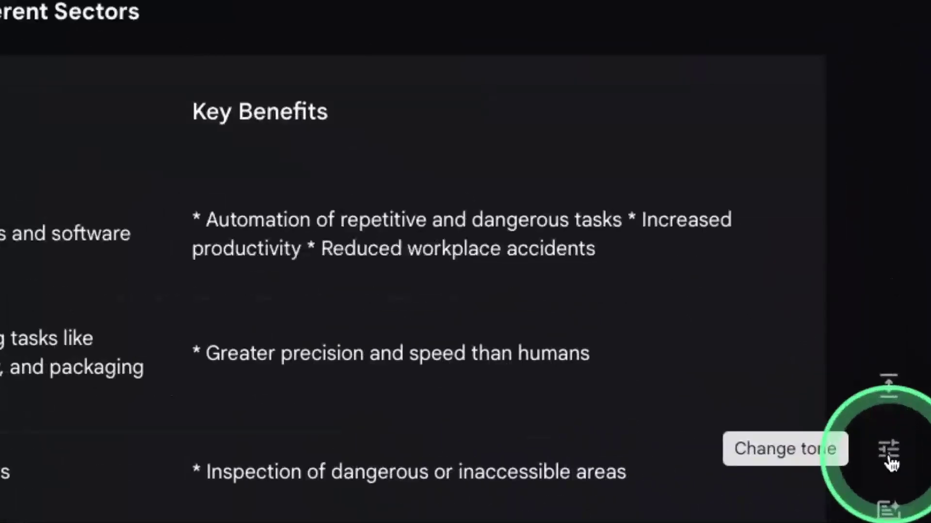
pyautogui.click(889, 453)
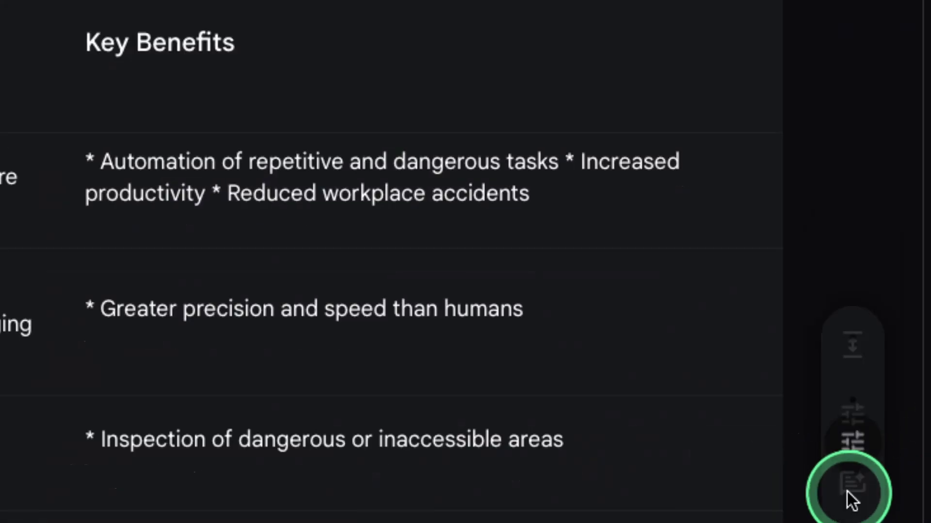
pyautogui.click(847, 491)
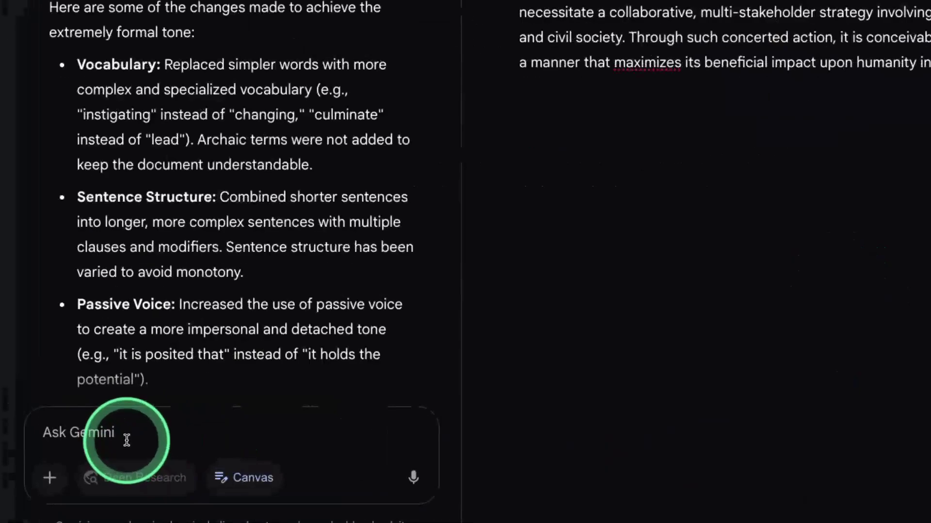
# Step: Ask Gemini to 'add emojis to this text' and review the emoji-filled essay
pyautogui.write('add emojis to this')
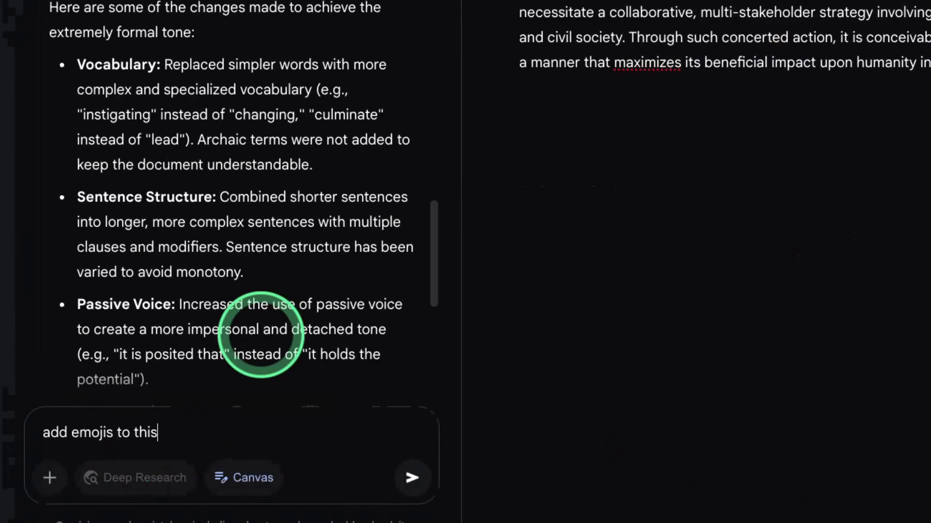
pyautogui.write(' text')
pyautogui.press('Return')
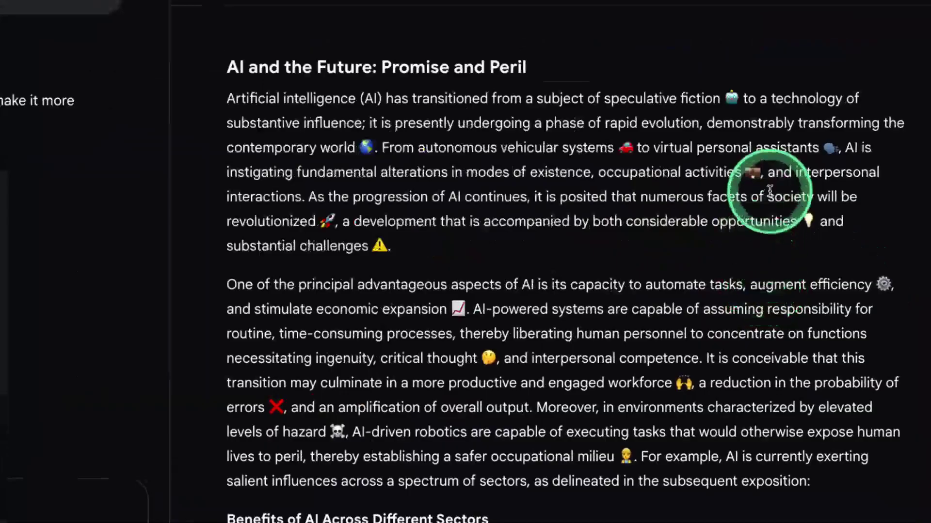
pyautogui.scroll(-20, 766, 243)
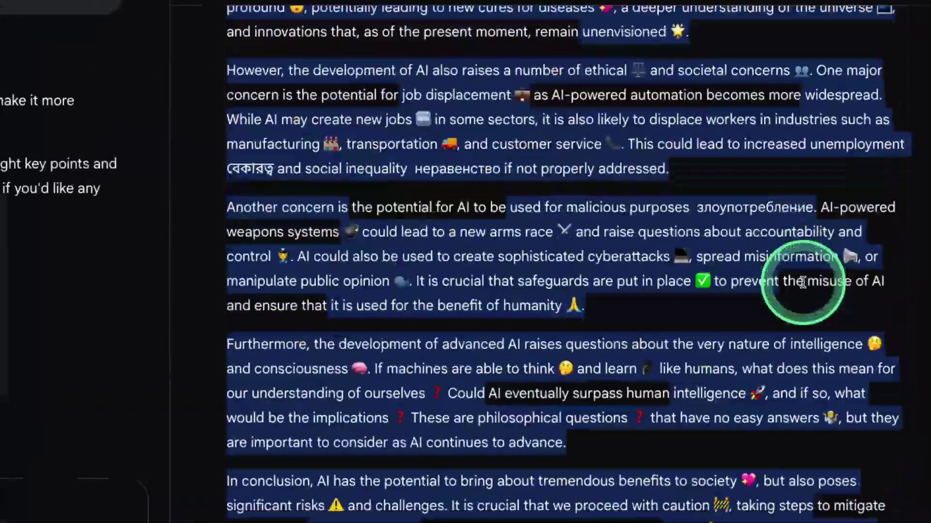
pyautogui.scroll(-5, 804, 282)
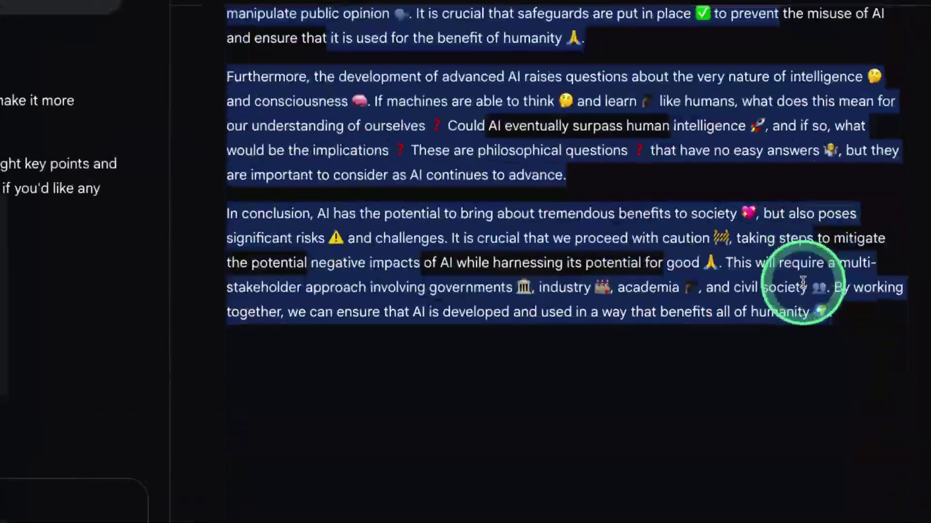
pyautogui.scroll(20, 801, 283)
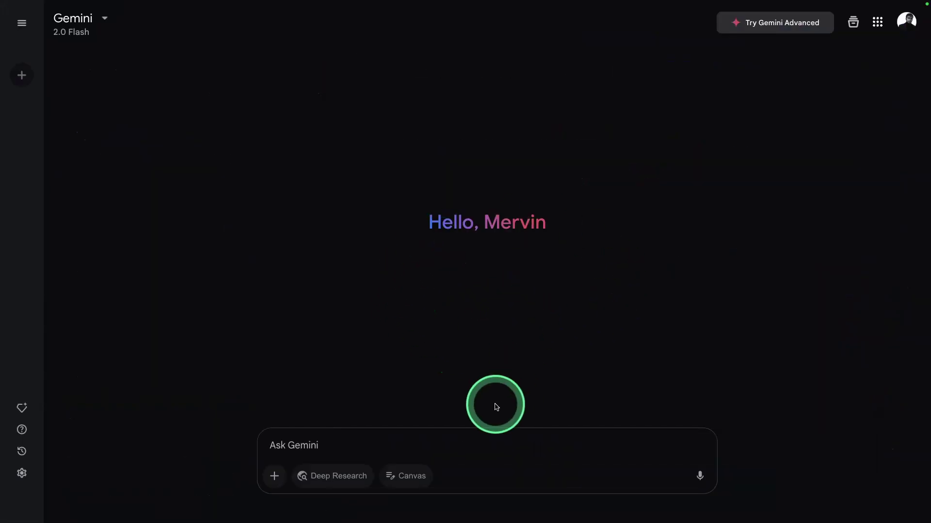
# Step: Write the prompt 'Create a sky invader game' in the Ask Gemini box
pyautogui.click(385, 450)
pyautogui.write('Create a')
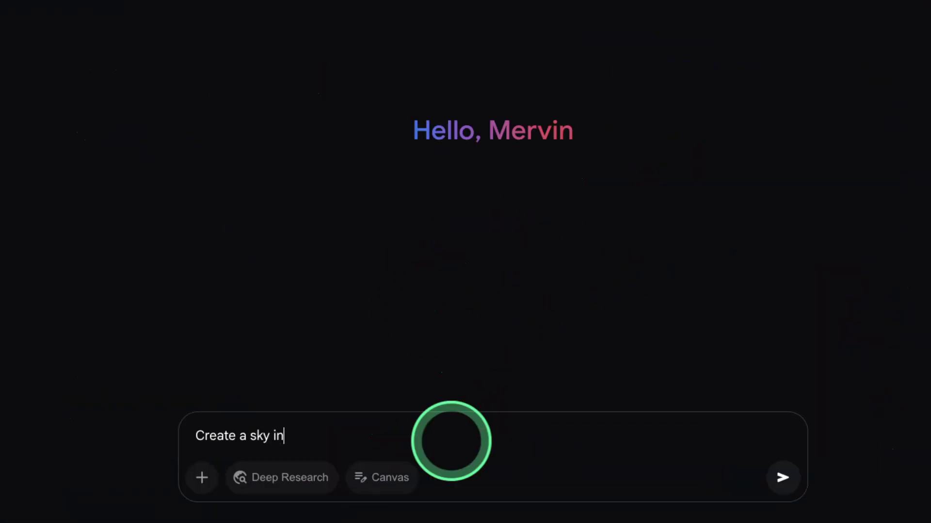
pyautogui.write('sky invader')
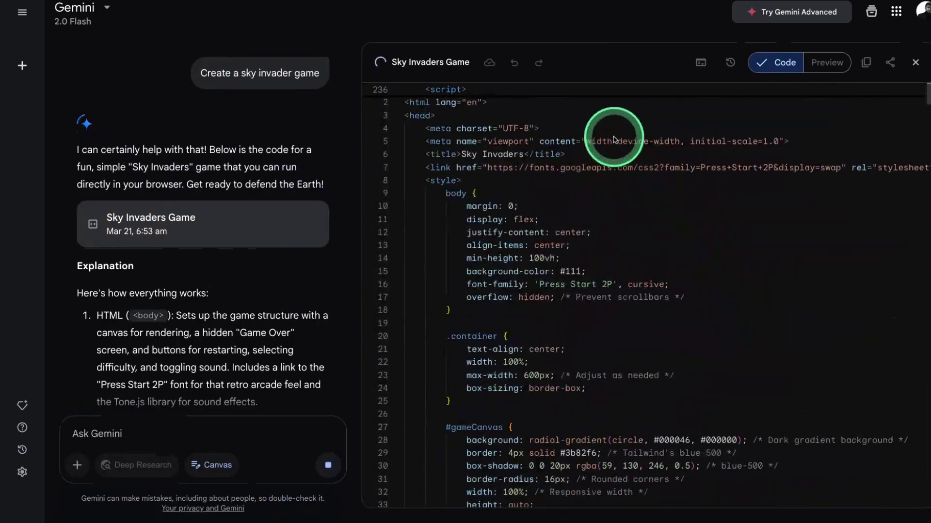
# Step: Preview the Sky Invaders game, dismiss How to Play, and play the first round
pyautogui.click(824, 62)
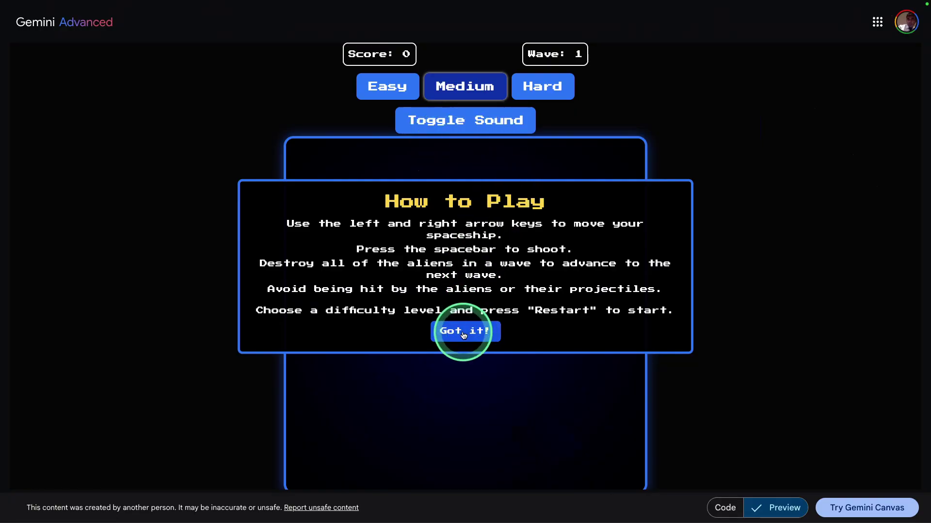
pyautogui.click(464, 333)
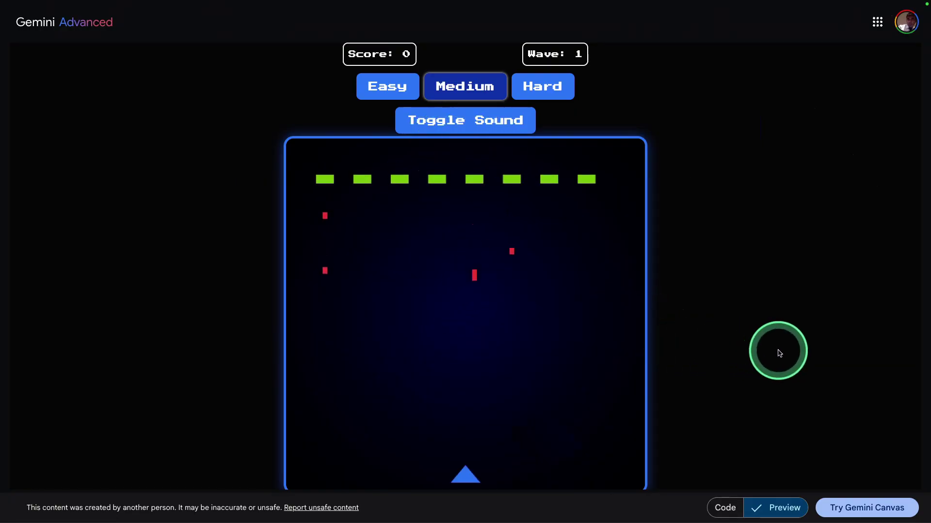
pyautogui.press('Right')
pyautogui.press('Left')
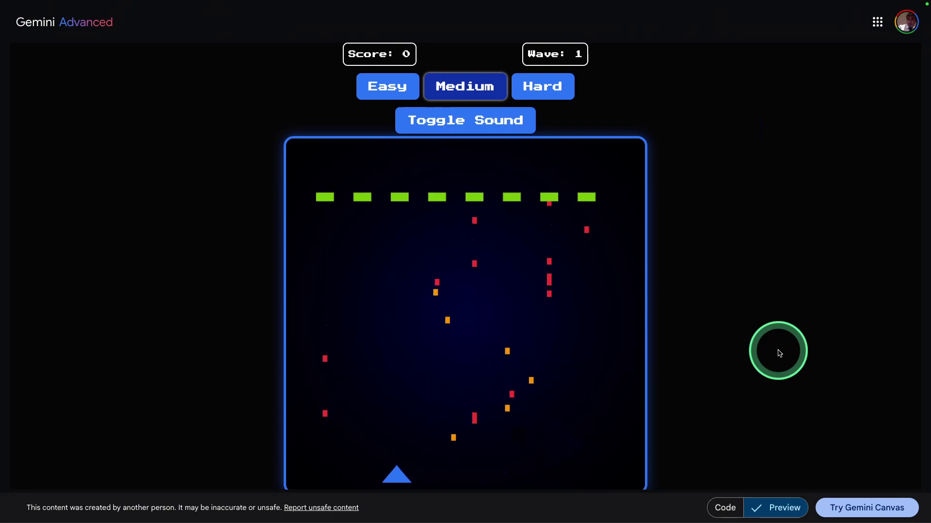
# Step: Restart after Game Over and play a second round, steering left and right
pyautogui.click(477, 291)
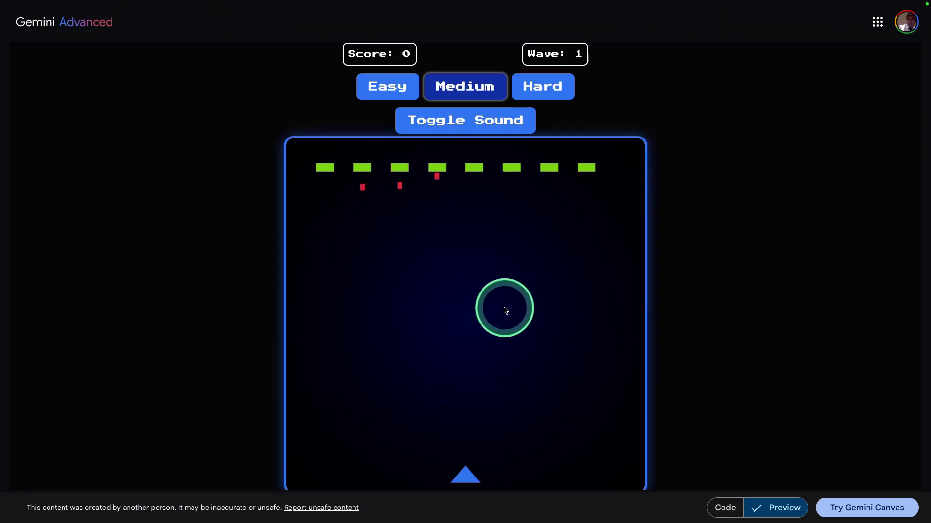
pyautogui.press('Left')
pyautogui.press('Right')
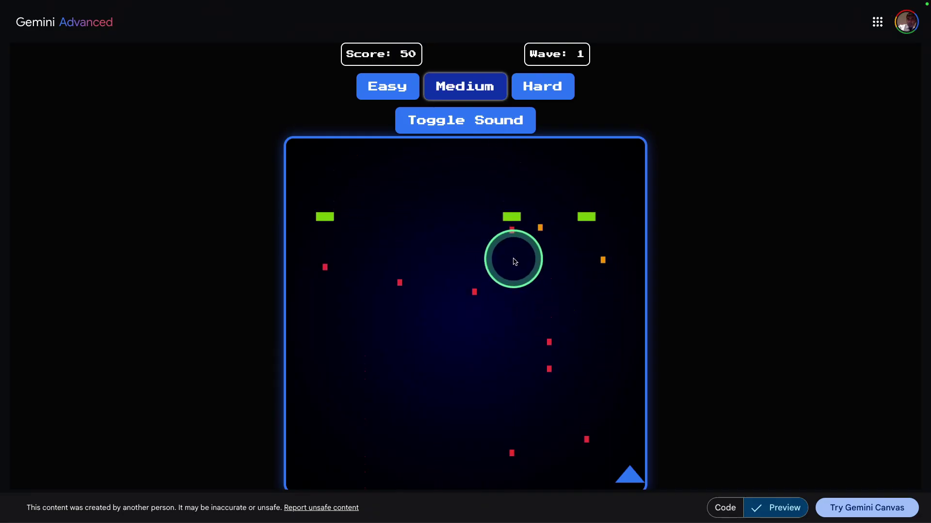
pyautogui.press('Left')
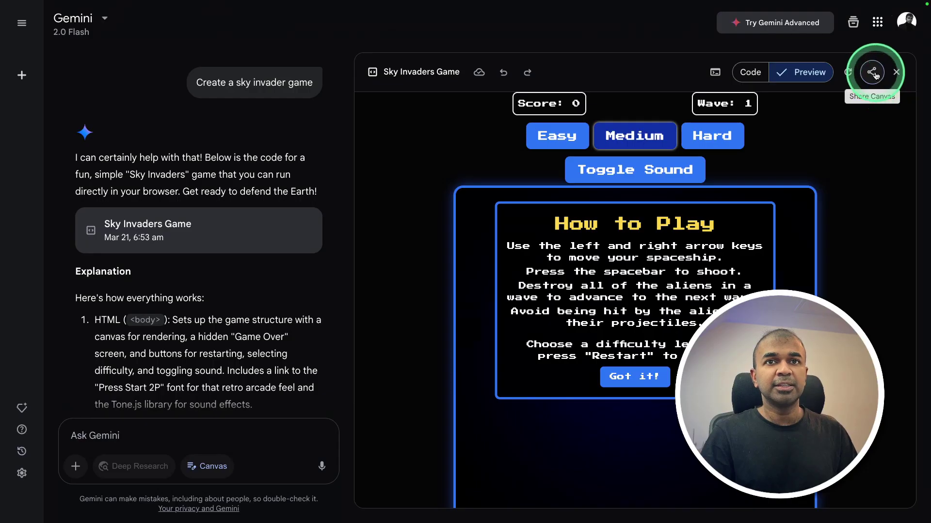
# Step: Copy a public share link for the Sky Invaders game
pyautogui.click(871, 72)
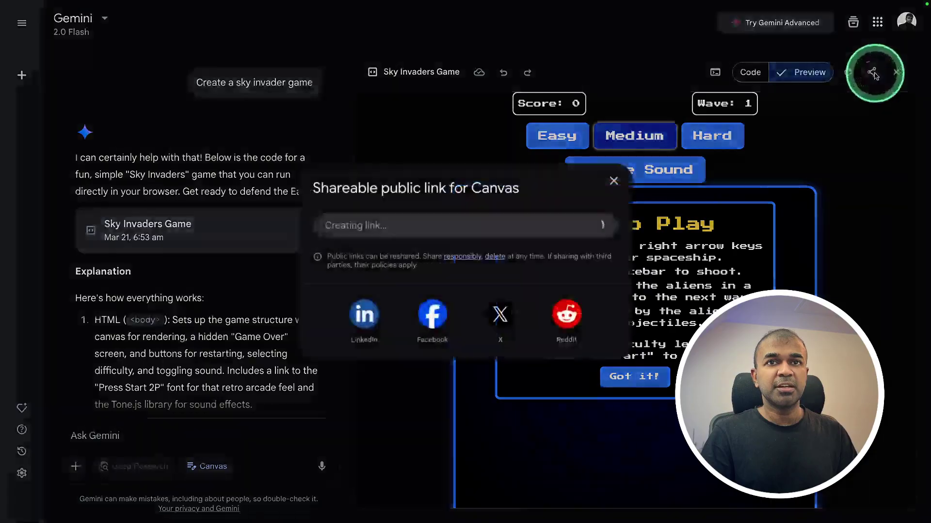
pyautogui.click(574, 227)
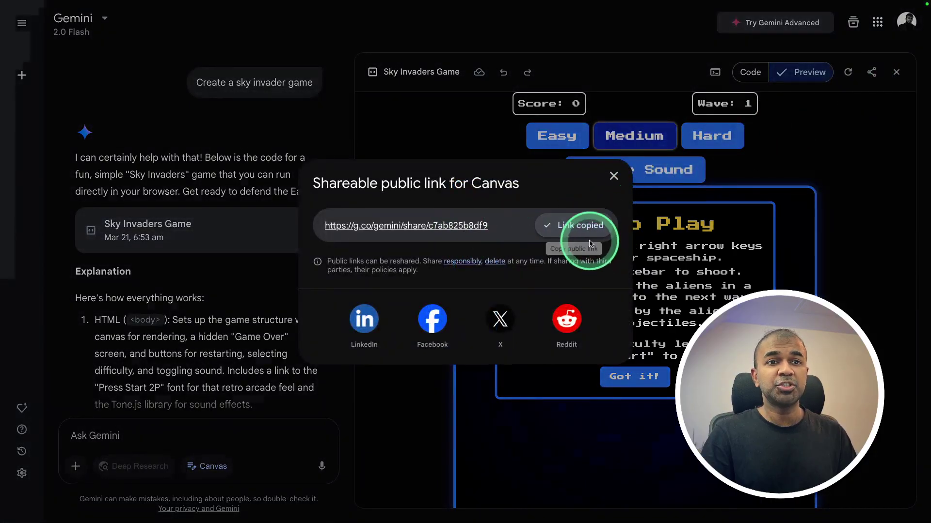
pyautogui.click(727, 97)
# Step: Switch to the game's code and select the style block from line 8 to </style> on line 196
pyautogui.click(751, 73)
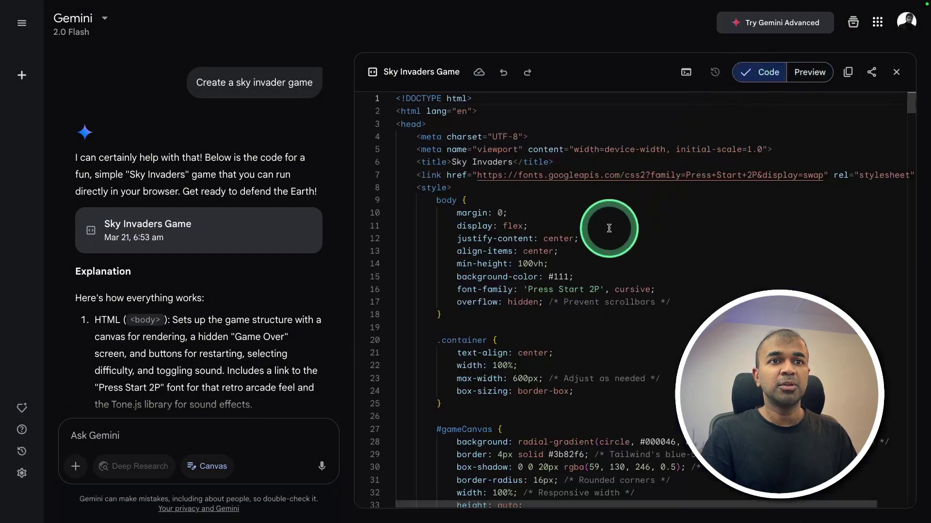
pyautogui.scroll(-3, 591, 233)
pyautogui.click(536, 276)
pyautogui.scroll(3, 509, 276)
pyautogui.click(499, 300)
pyautogui.scroll(-2, 485, 298)
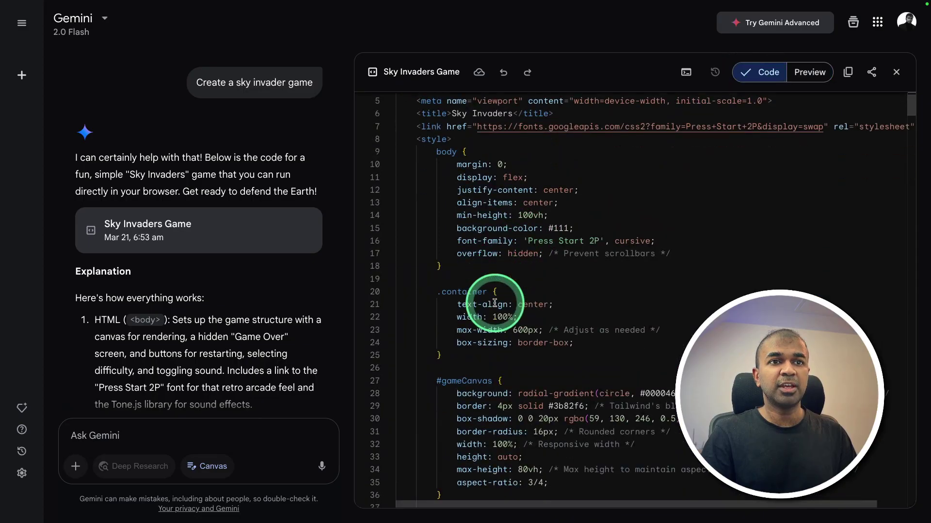
pyautogui.scroll(-3, 477, 288)
pyautogui.moveTo(415, 137); pyautogui.dragTo(519, 432)
pyautogui.scroll(-15, 481, 374)
# Step: Ask Gemini to 'Make the colour look modern' for the selected style code
pyautogui.click(519, 433)
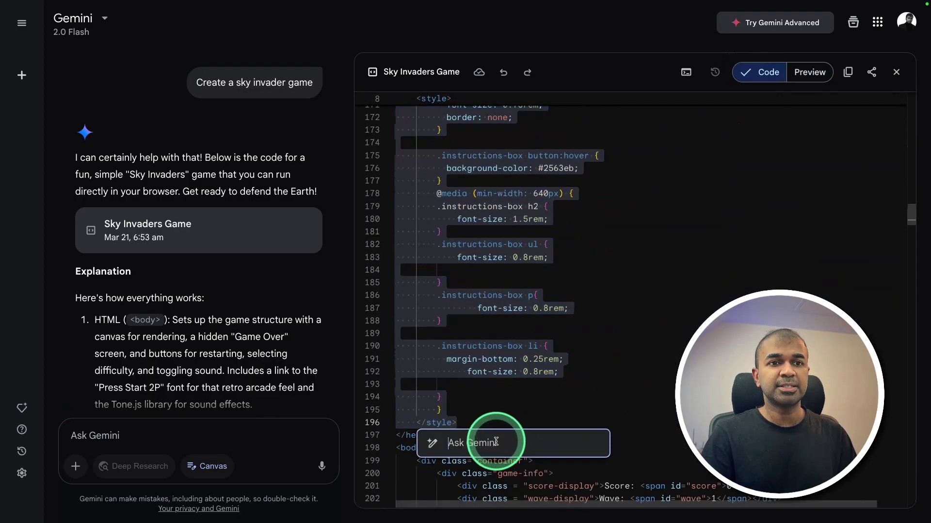
pyautogui.write('Make the colour look')
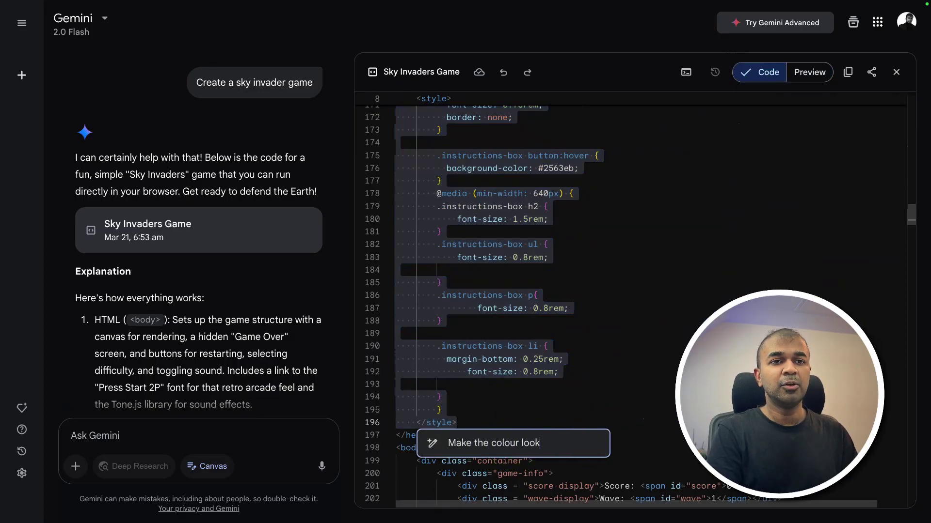
pyautogui.write(' modern')
pyautogui.press('Return')
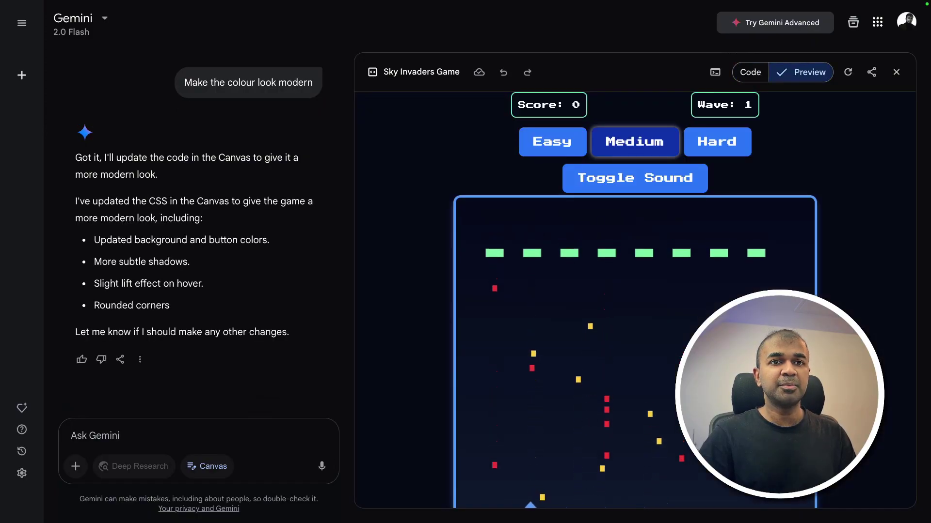
# Step: Show the Canvas console and inspect the Tone.js v14.7.77 log line
pyautogui.click(716, 72)
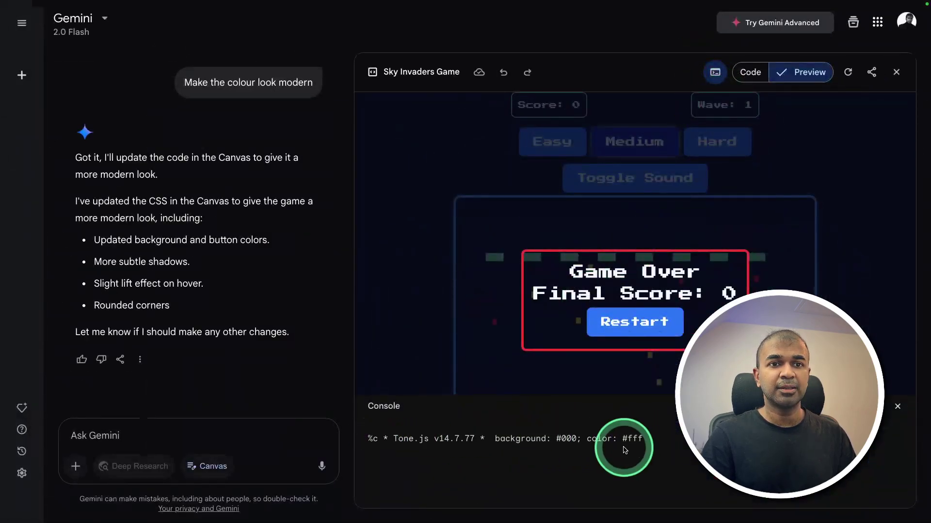
pyautogui.tripleClick(382, 439)
pyautogui.click(542, 452)
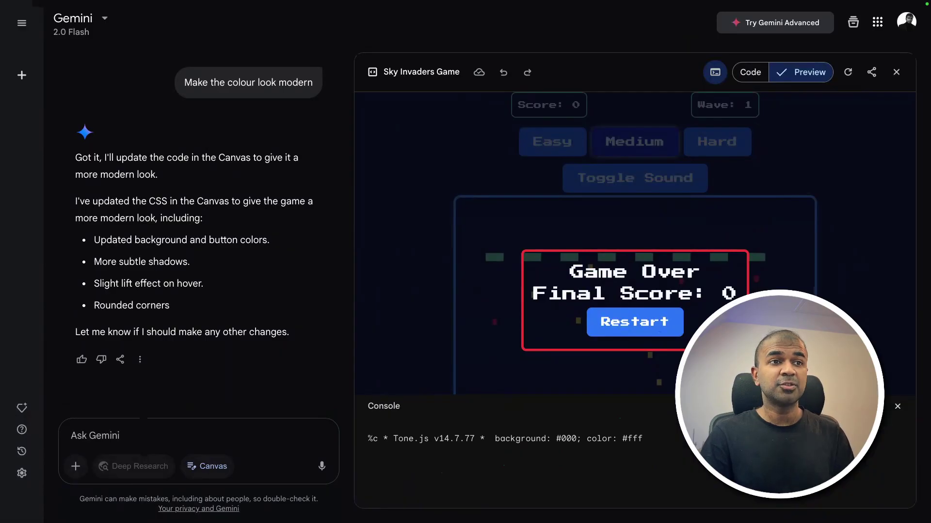